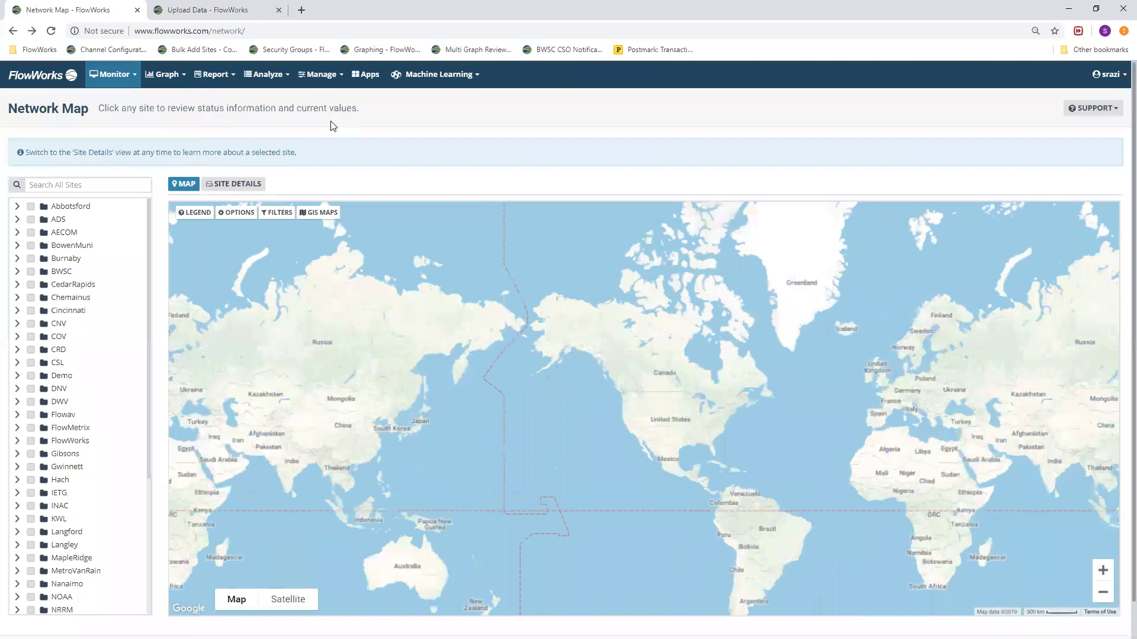
- Open the Upload Data page and choose FW Standard Format as the file format
click(323, 83)
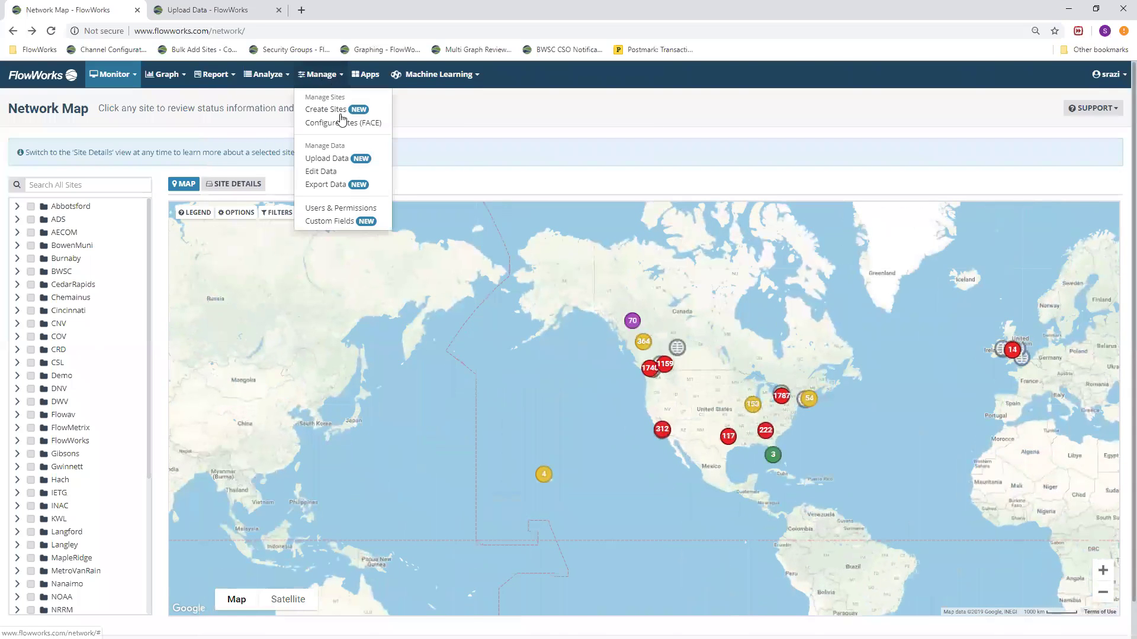
click(327, 159)
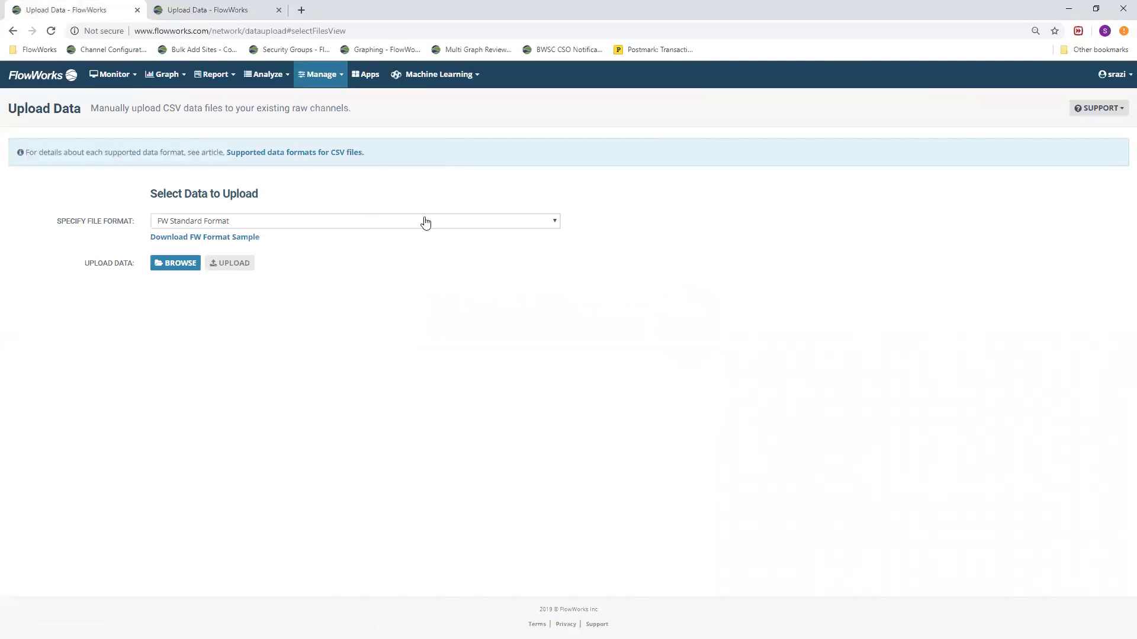
click(168, 228)
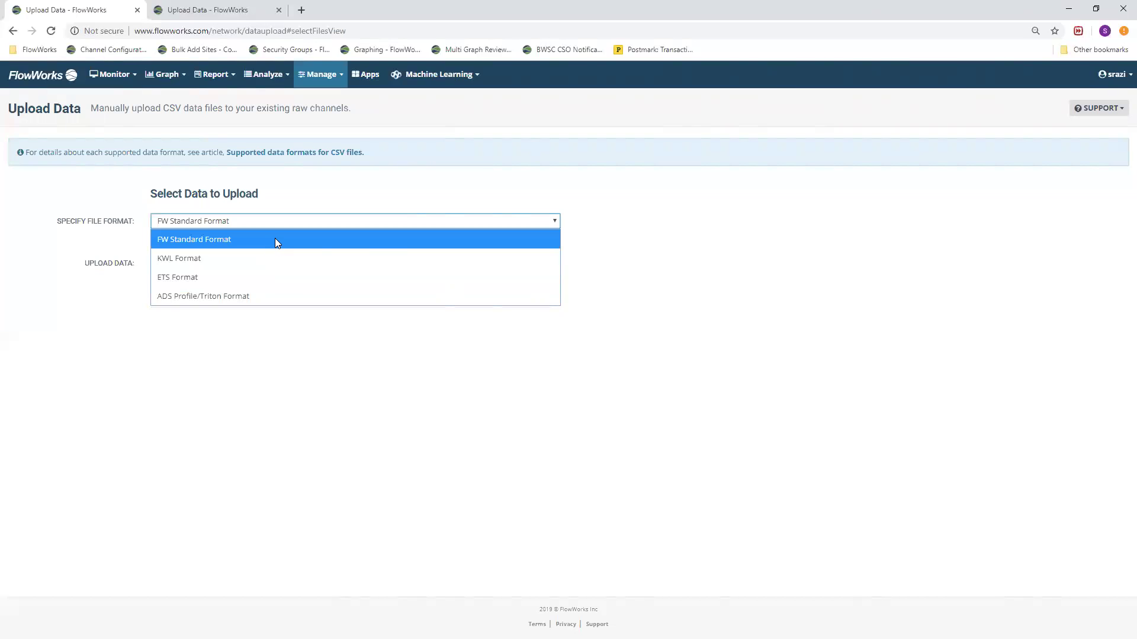
click(249, 239)
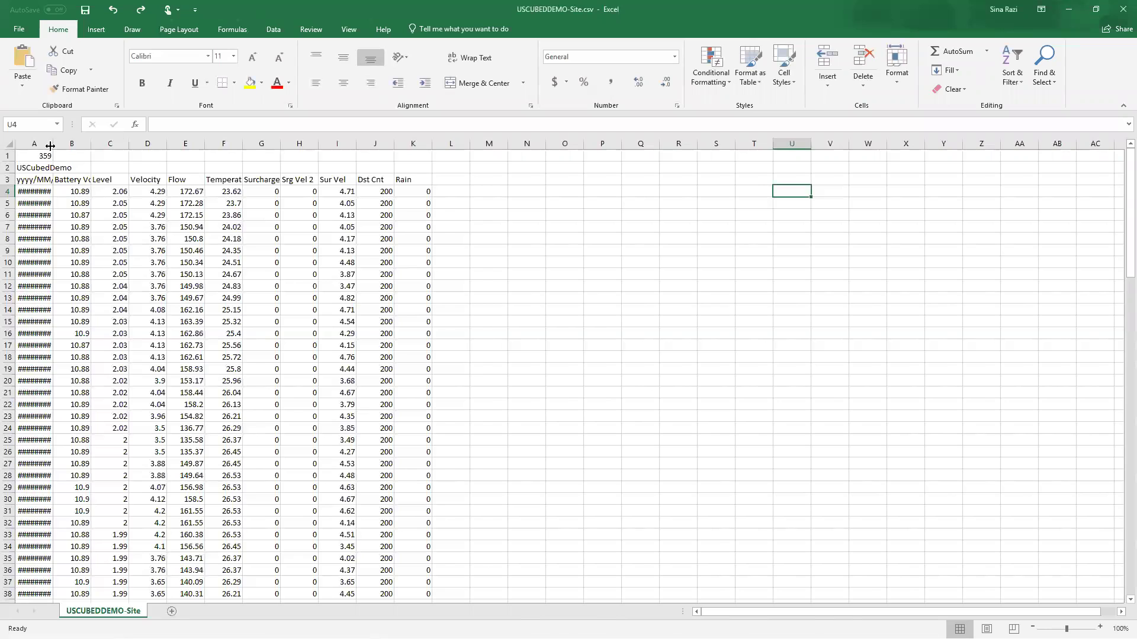
- Switch to USCUBEDDEMO-Site.csv in Excel, fit column A's width to its contents, and examine the site rows, date format, channel headers and readings
double_click(50, 145)
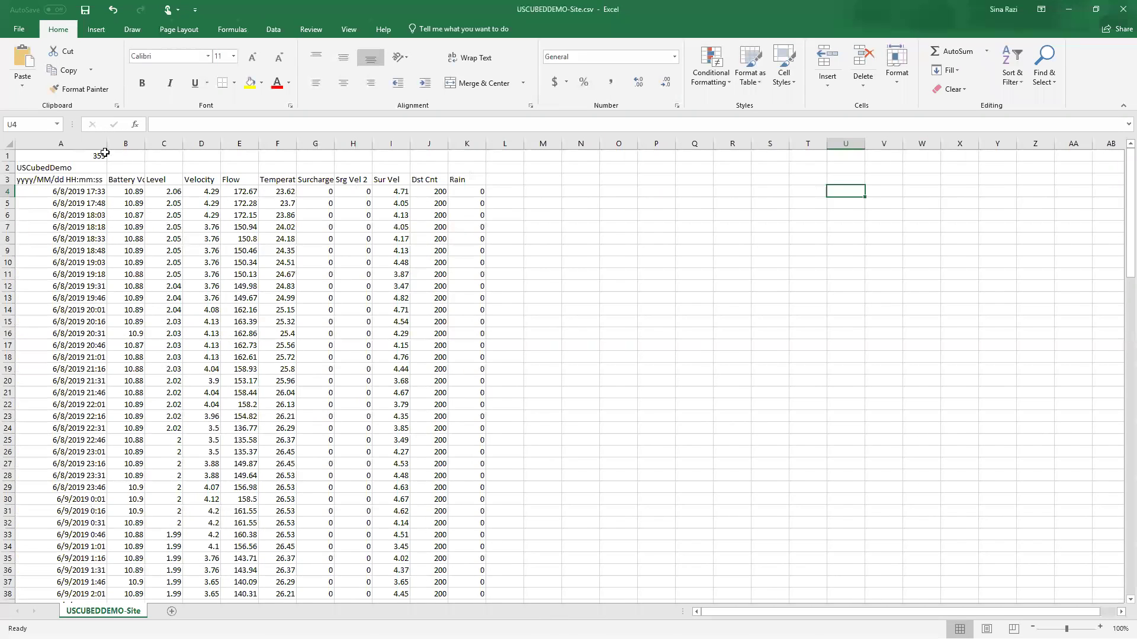
click(84, 154)
click(78, 168)
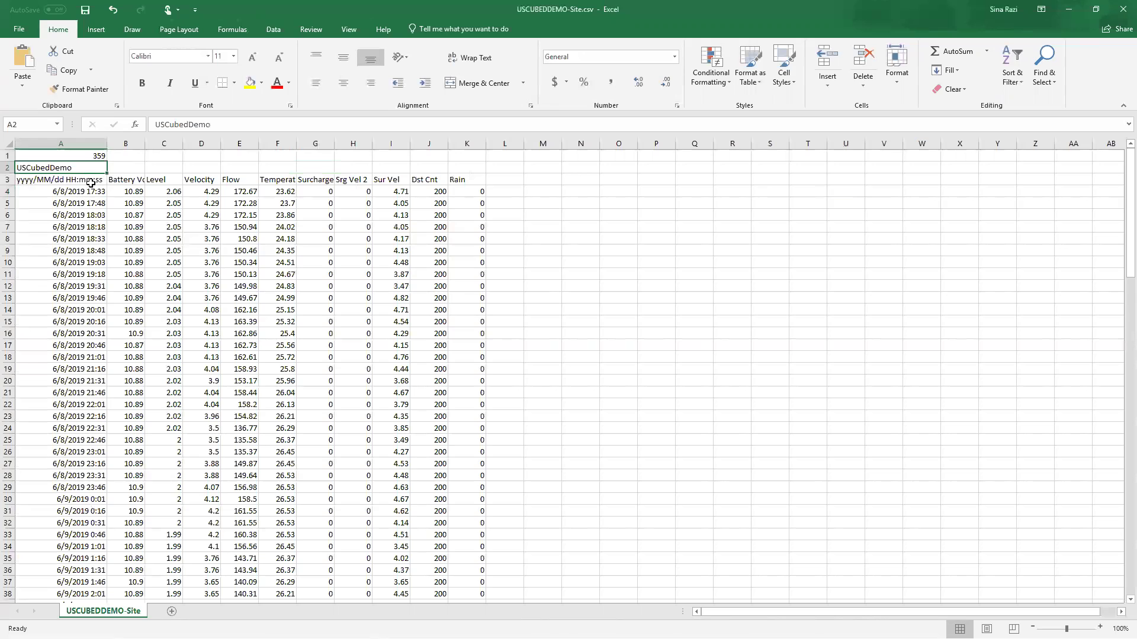
click(71, 182)
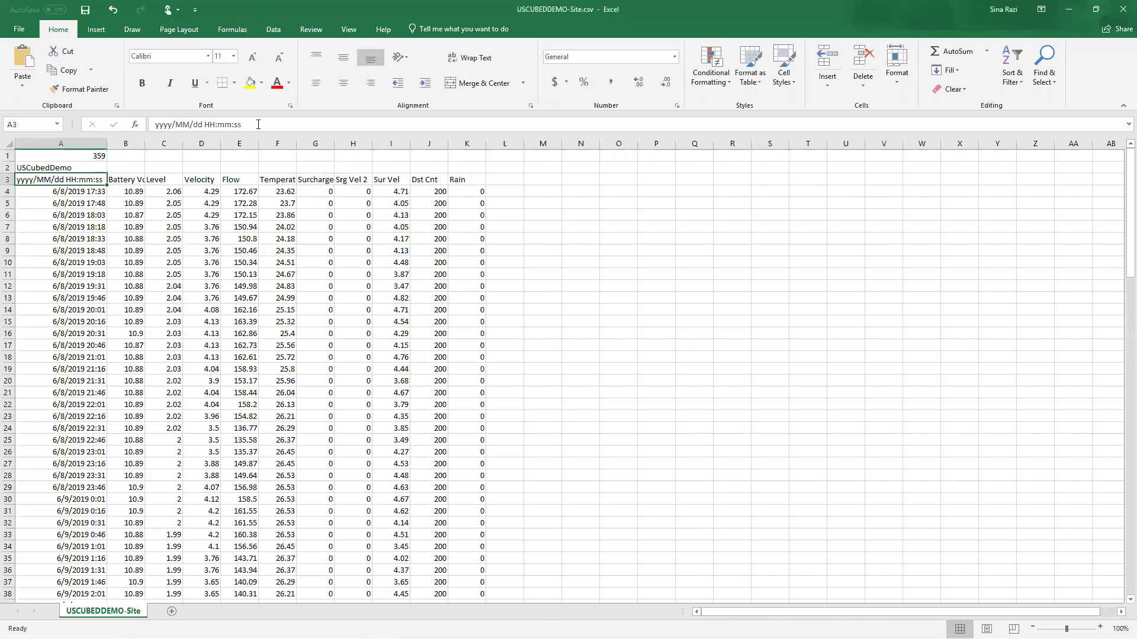
key(F2)
click(57, 204)
click(61, 181)
drag(83, 197, 47, 274)
click(39, 179)
drag(140, 179, 470, 179)
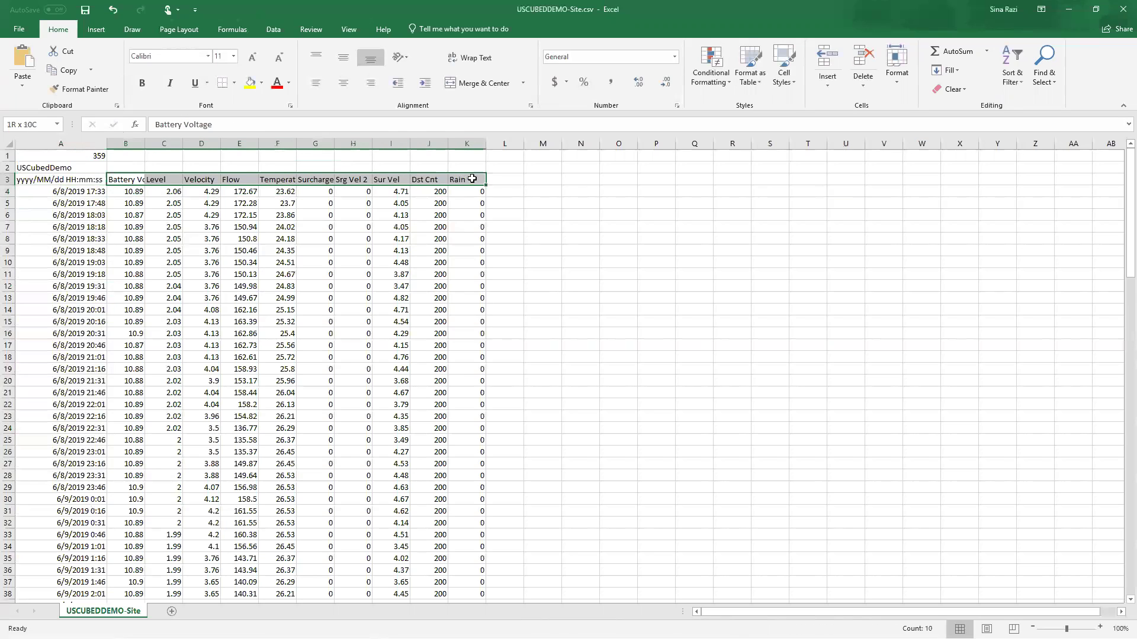
drag(131, 191, 123, 455)
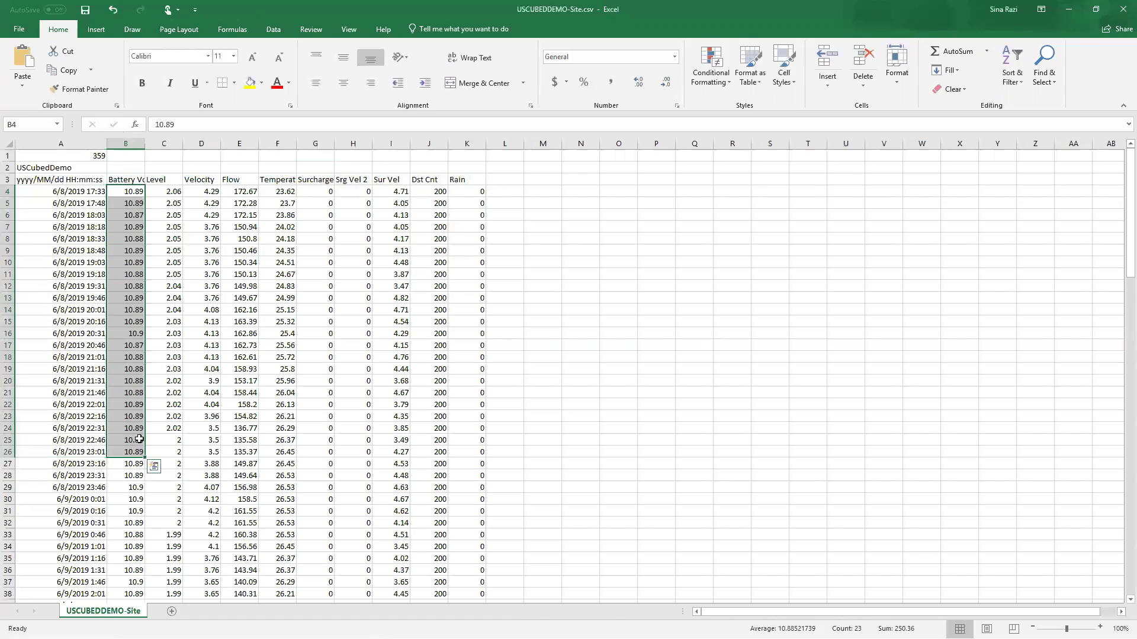
- Check the upload result in the second Upload Data browser tab, and compare the CSV's header date format in A3 with column A's timestamps
click(1066, 9)
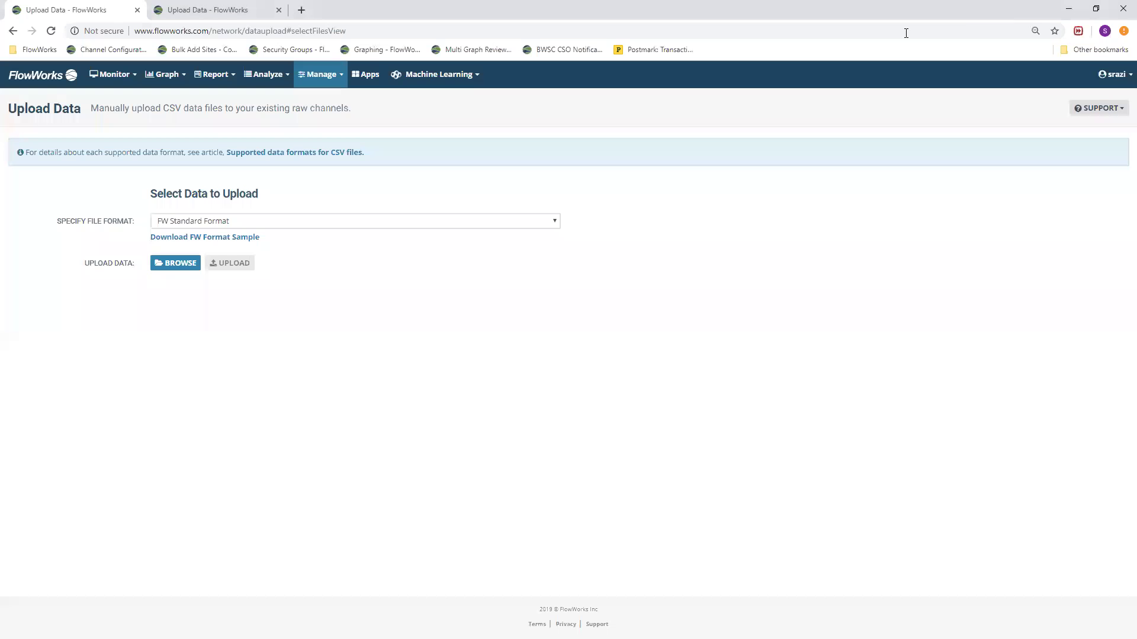
click(232, 6)
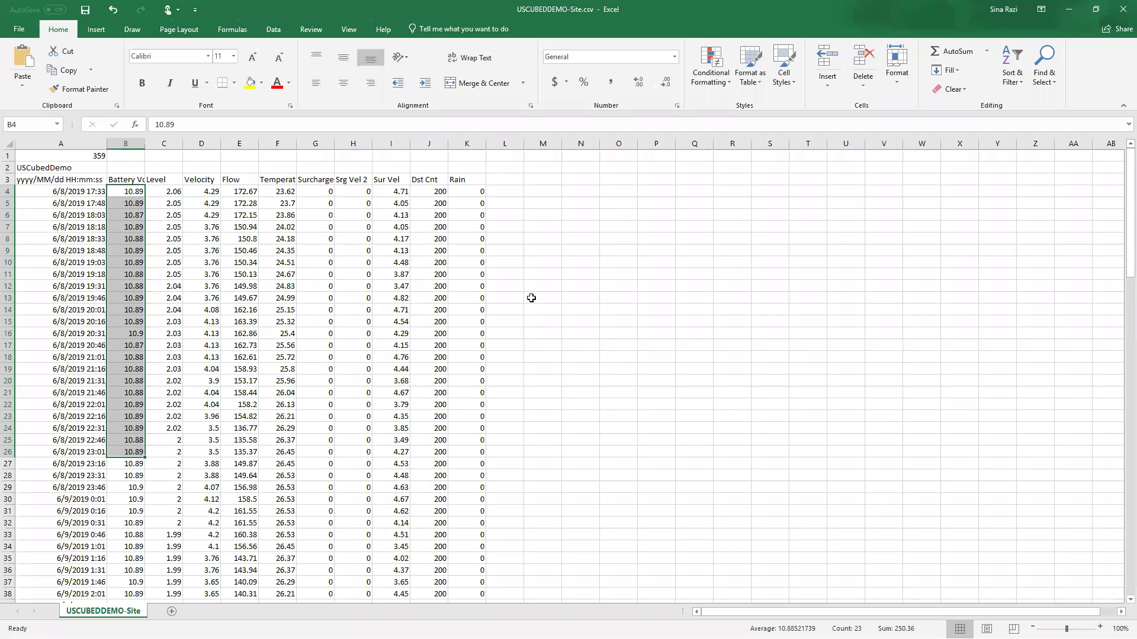
click(201, 239)
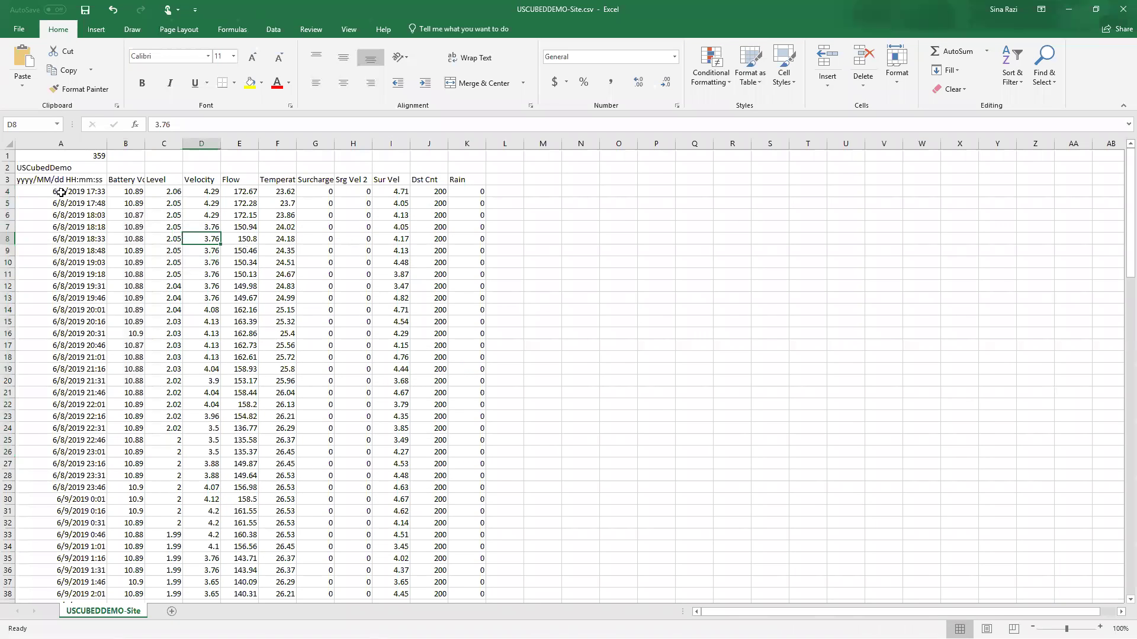
click(43, 181)
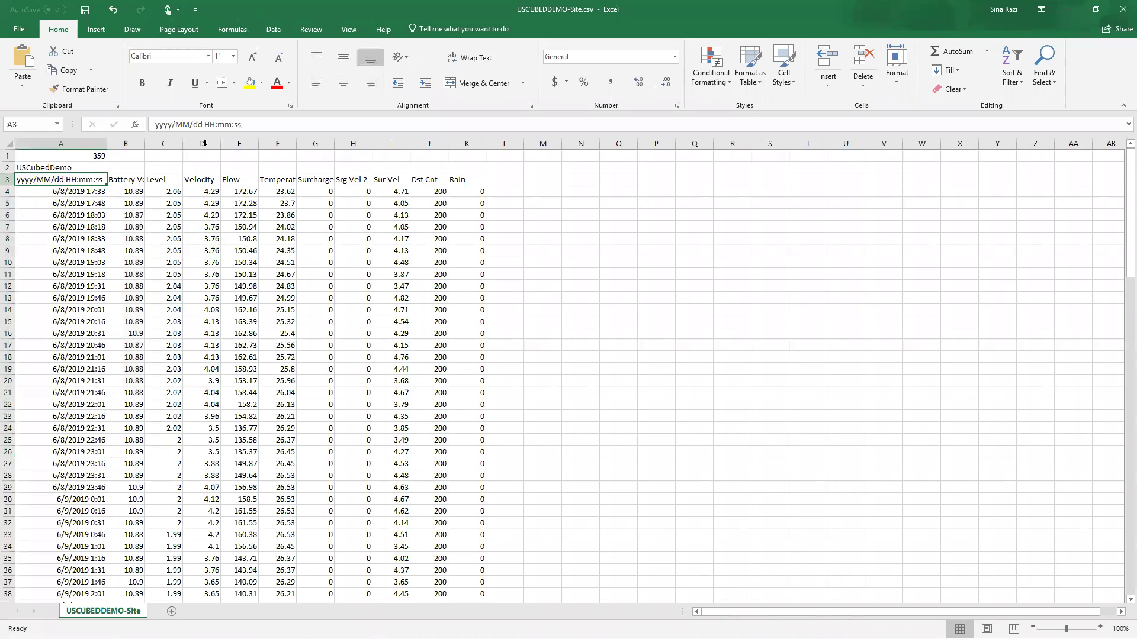
drag(63, 191, 59, 168)
click(63, 193)
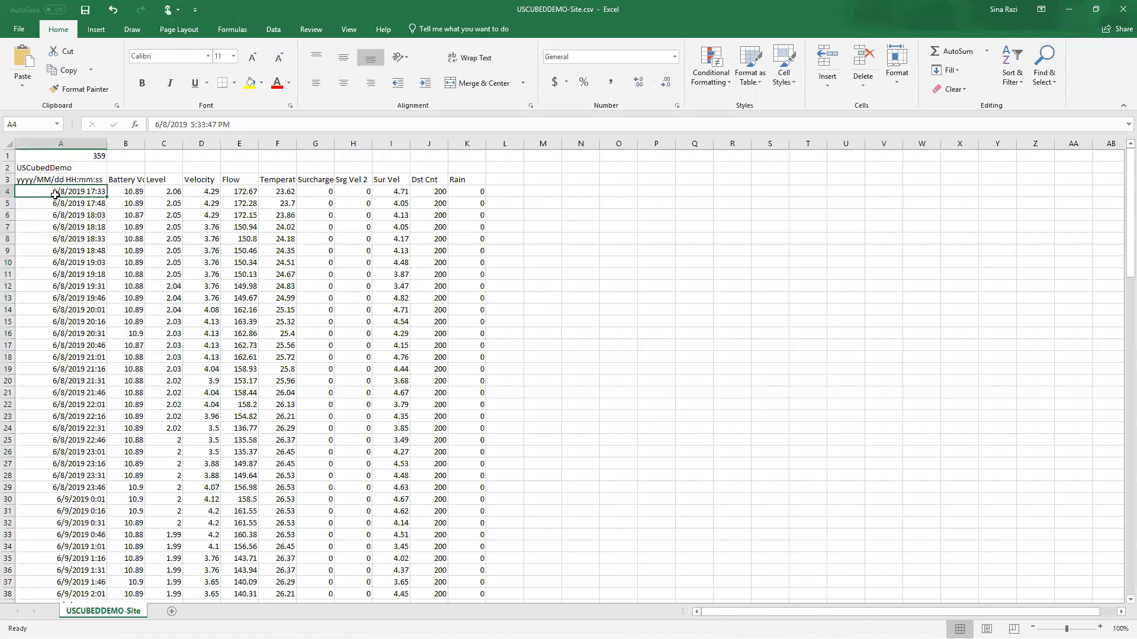
drag(55, 194, 21, 478)
- Copy the date format text yyyy/MM/dd HH:mm:ss from header cell A3
click(99, 181)
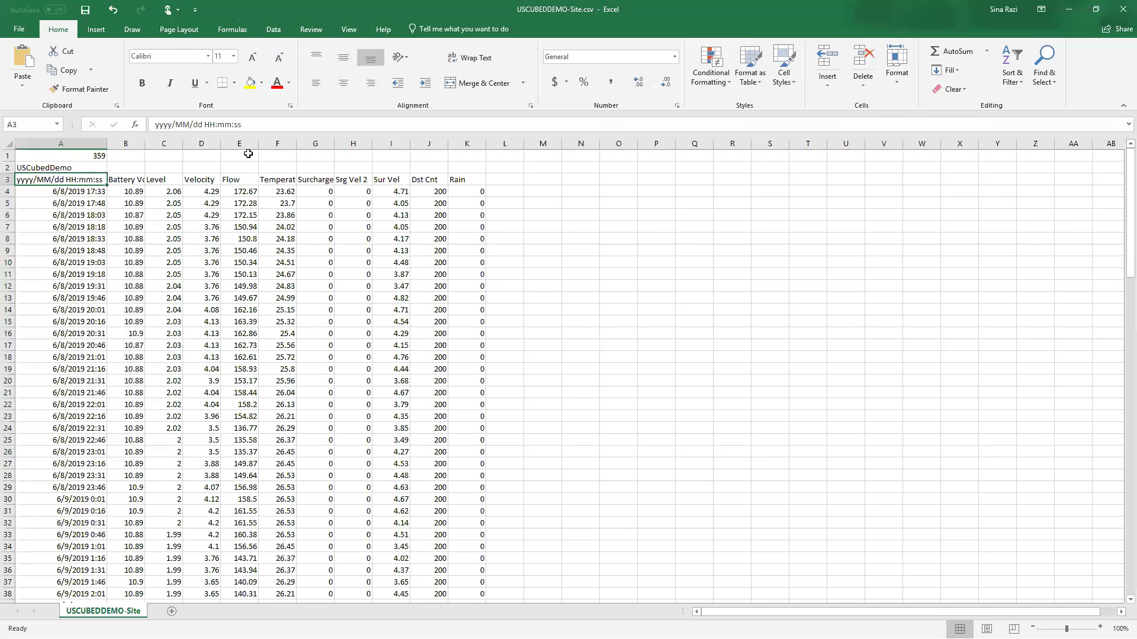
drag(263, 124, 155, 125)
right_click(162, 125)
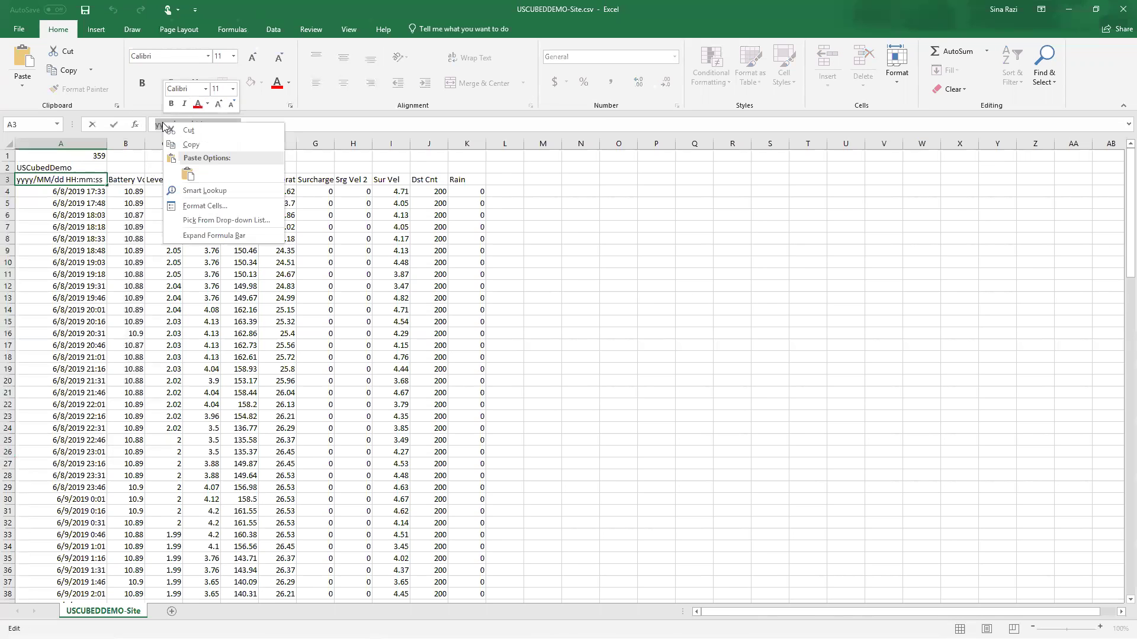
click(201, 144)
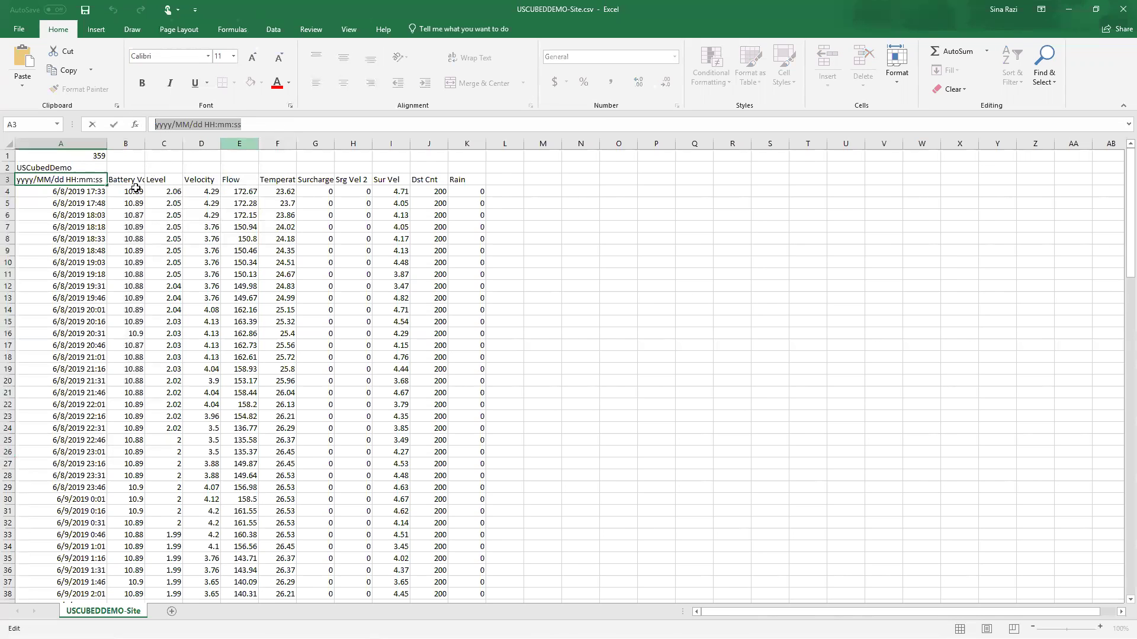
- Apply the copied custom number format yyyy/MM/dd HH:mm:ss to all timestamps in A4:A131
click(88, 192)
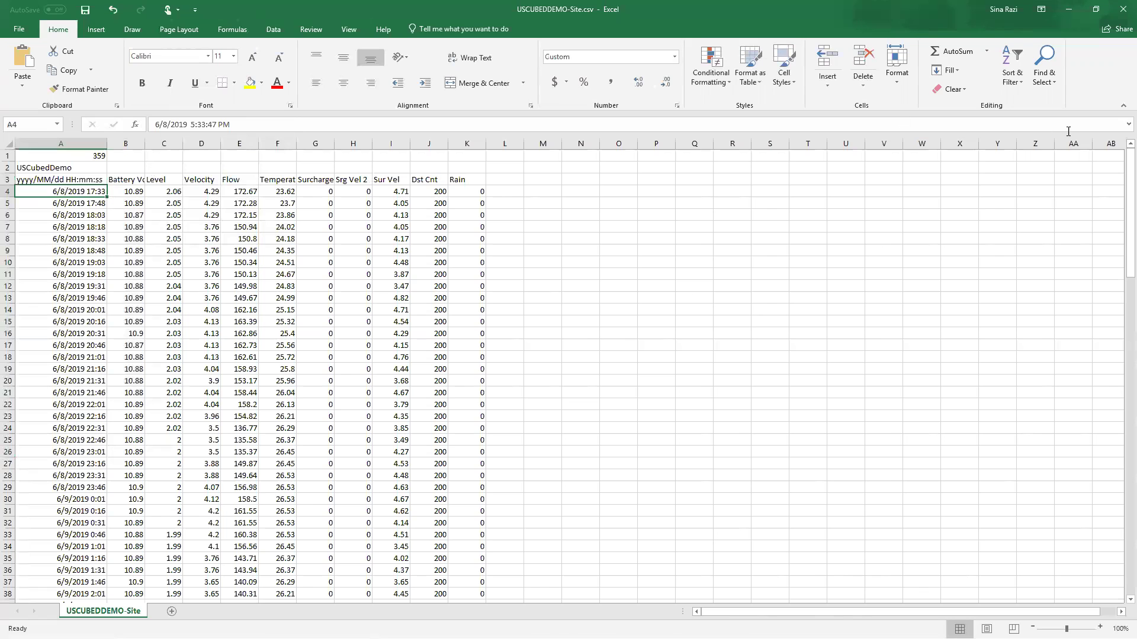
drag(1125, 166, 1120, 544)
scroll(115, 530, down, 1)
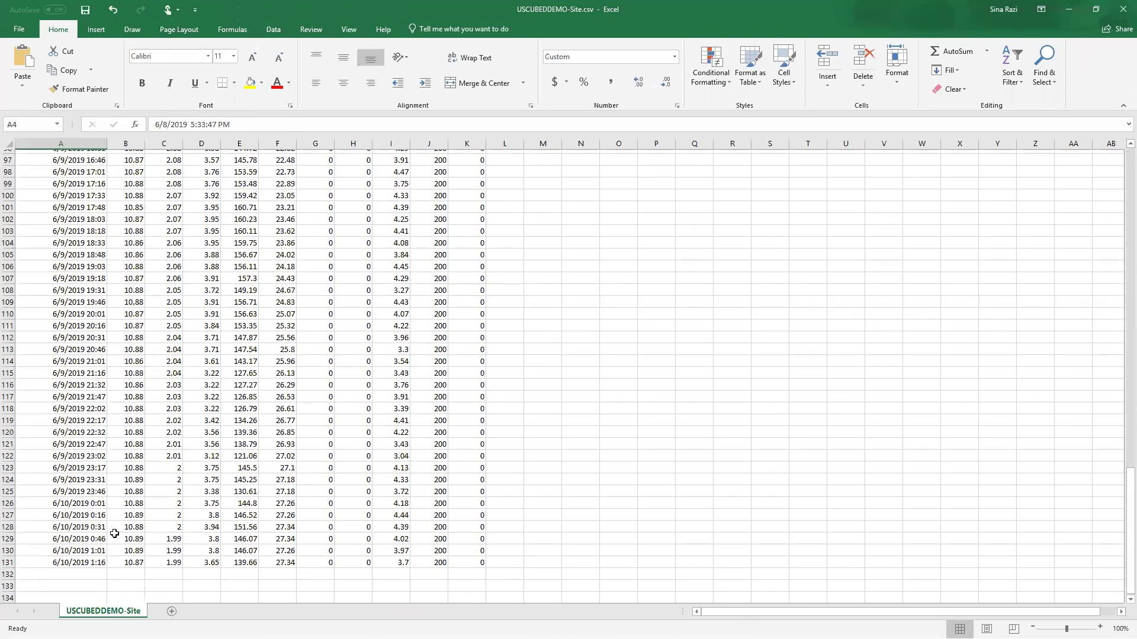
shift+click(76, 558)
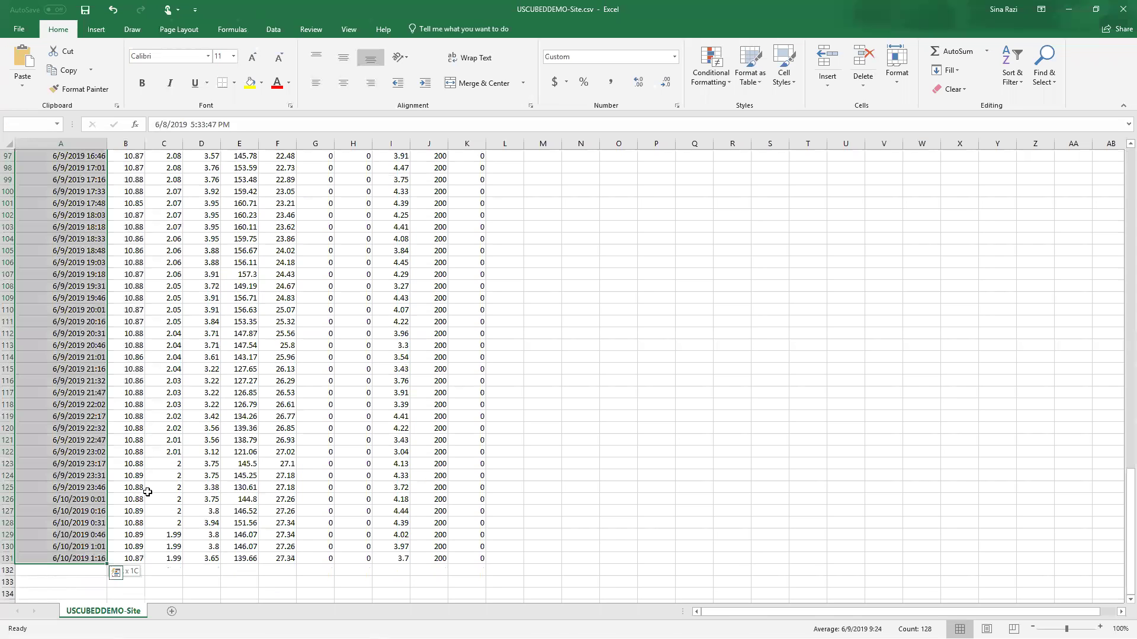
drag(1119, 567, 1116, 176)
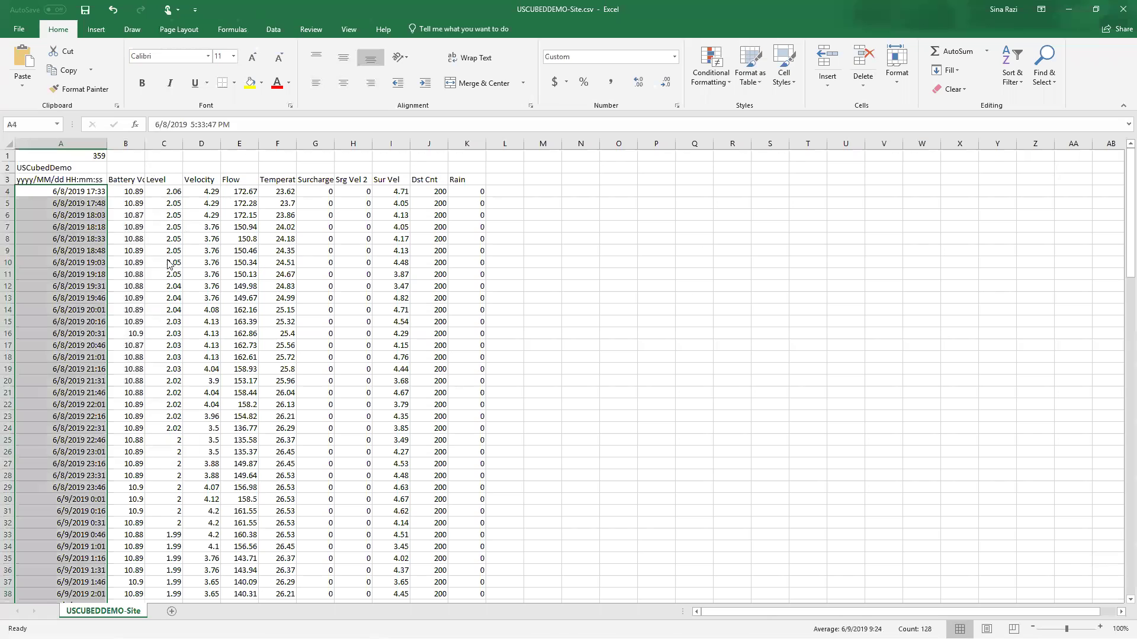
right_click(75, 239)
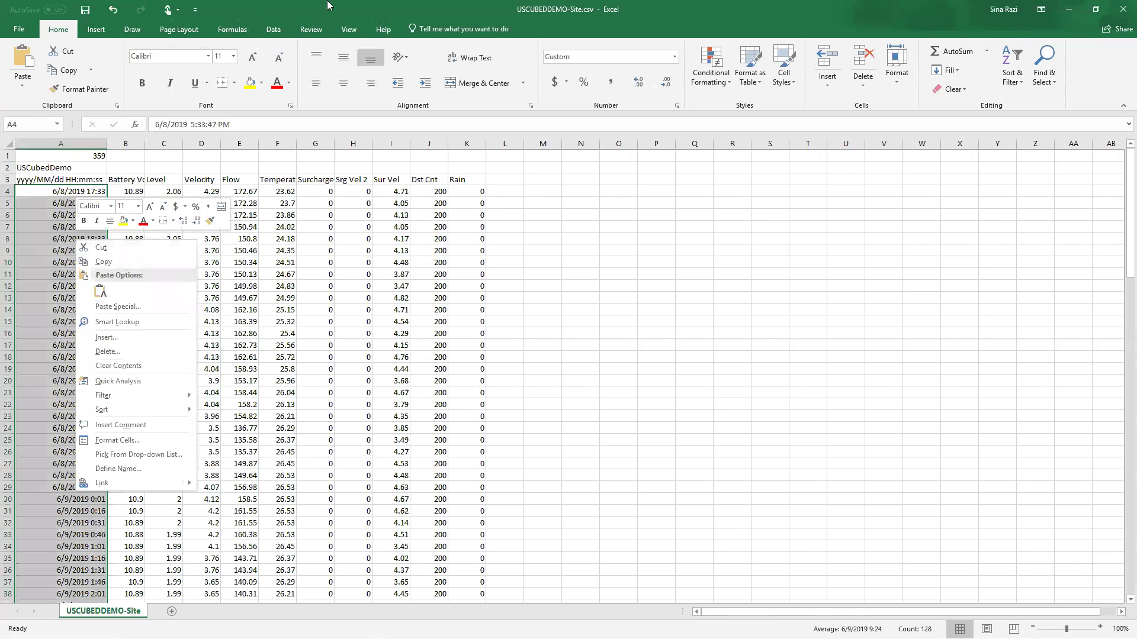
click(148, 441)
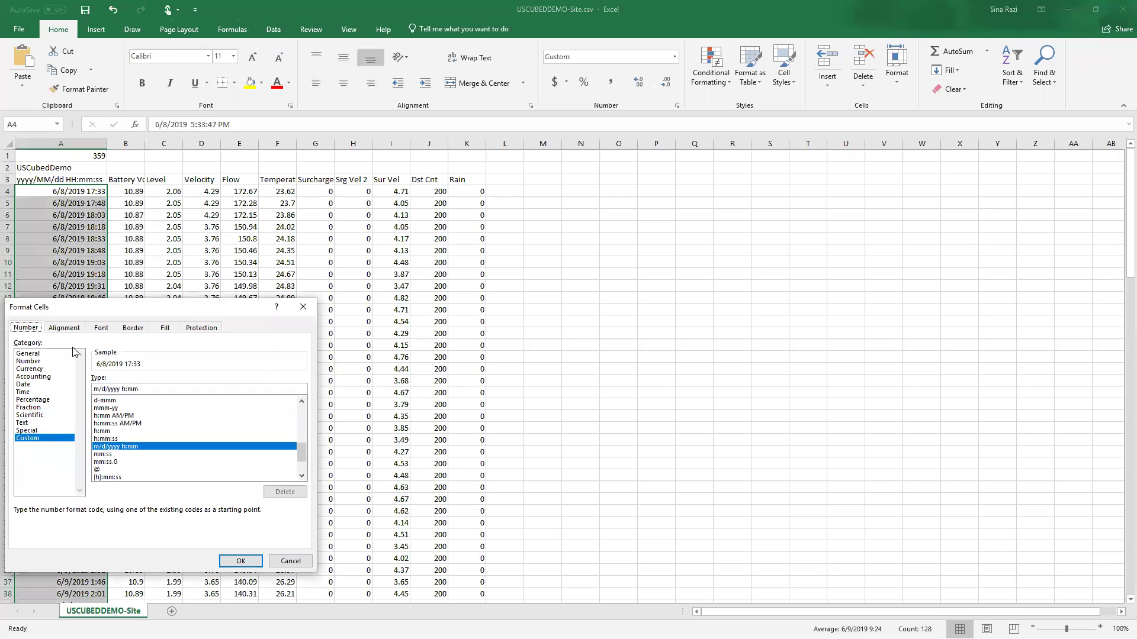
click(34, 440)
click(40, 354)
click(35, 439)
drag(139, 386, 89, 388)
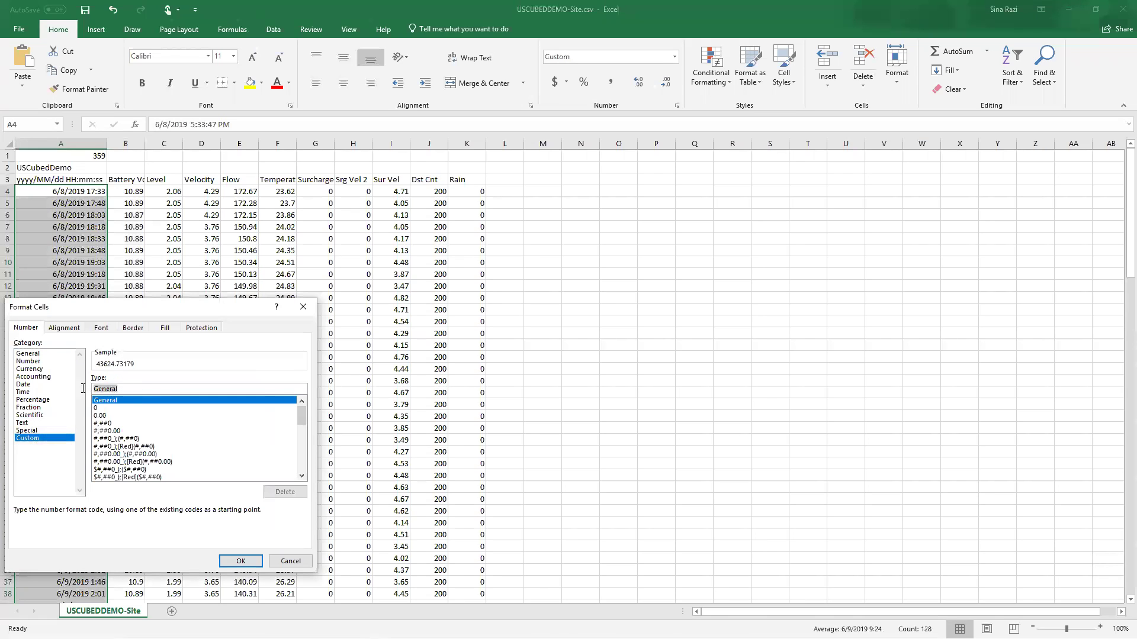
right_click(107, 389)
click(72, 427)
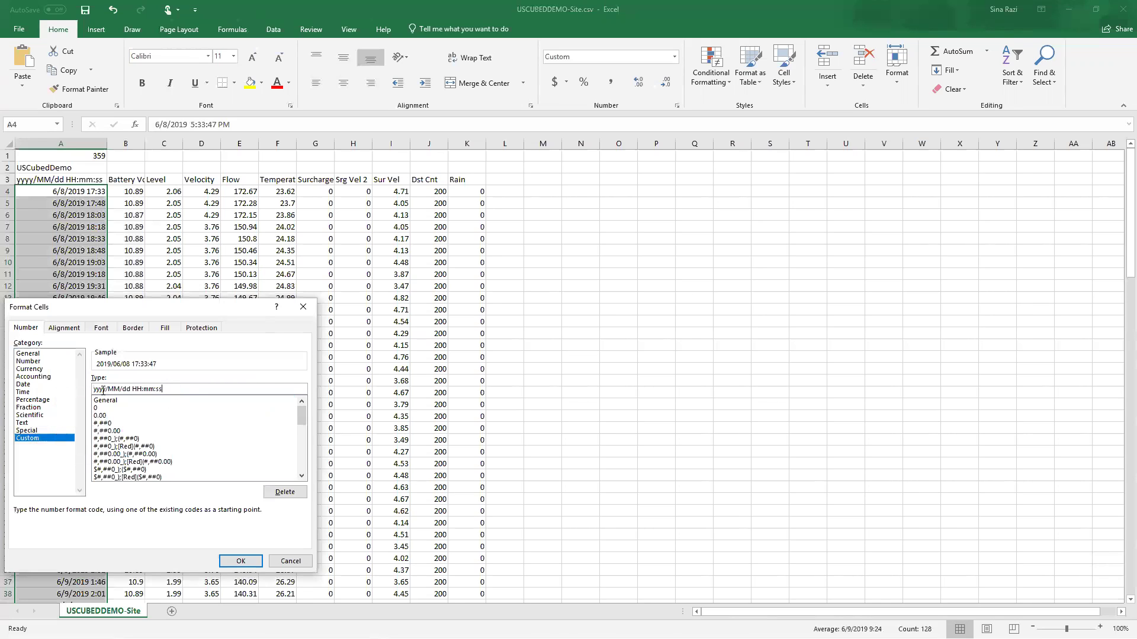
click(253, 564)
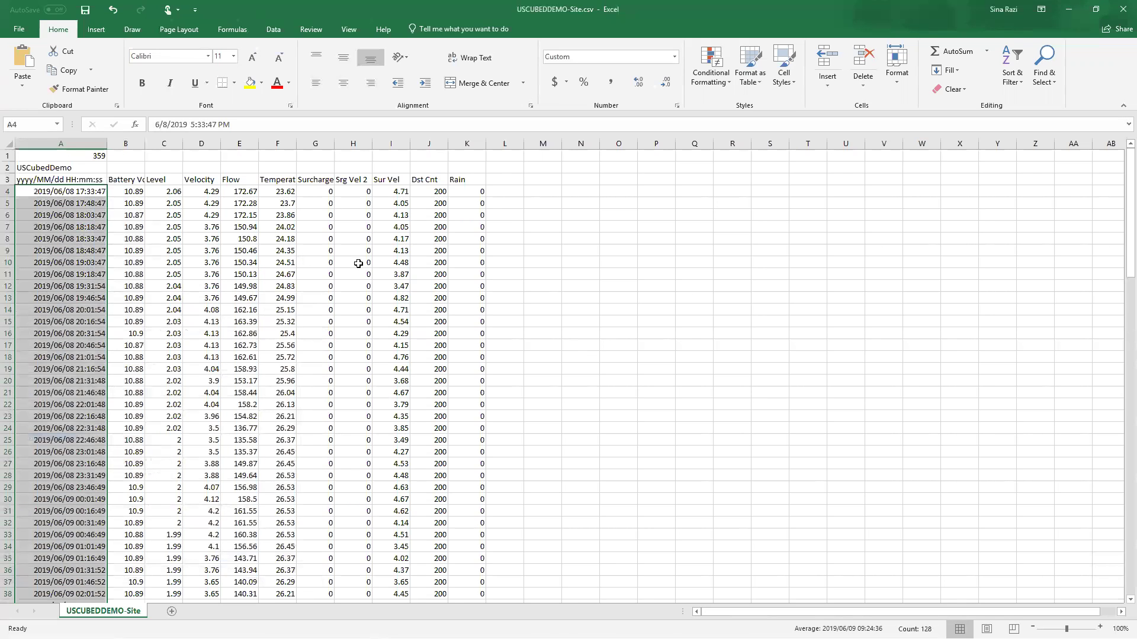
- Save USCUBEDDEMO-Site.csv and close the workbook
key(ctrl+s)
click(1120, 10)
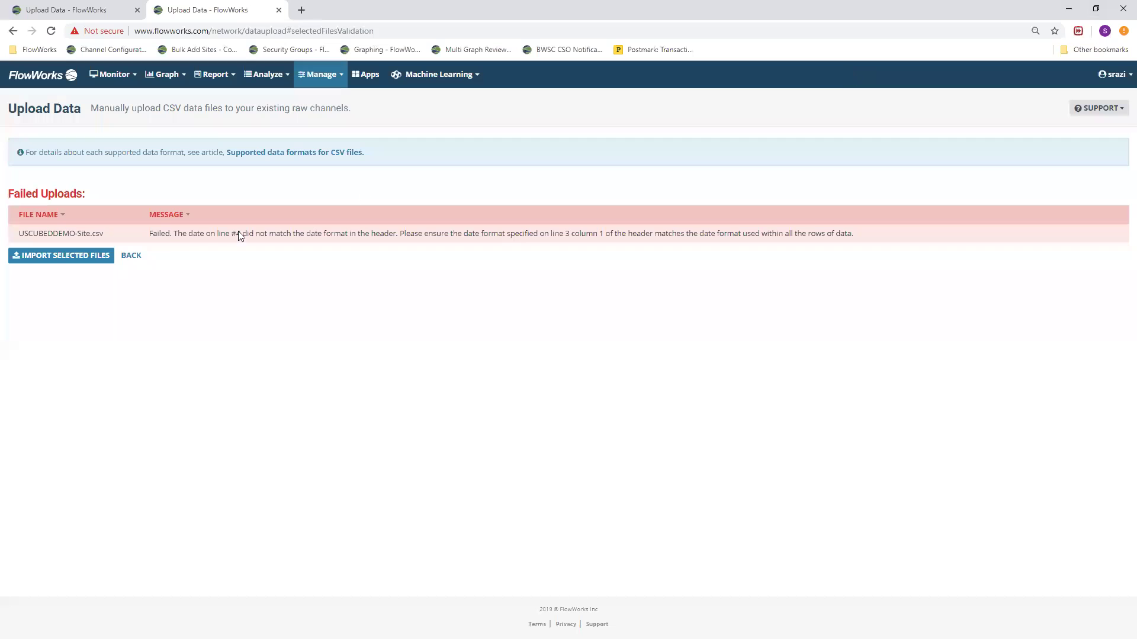
- Return from the failed uploads to file selection in FlowWorks and upload USCUBEDDEMO-Site.csv from the Downloads folder
click(132, 257)
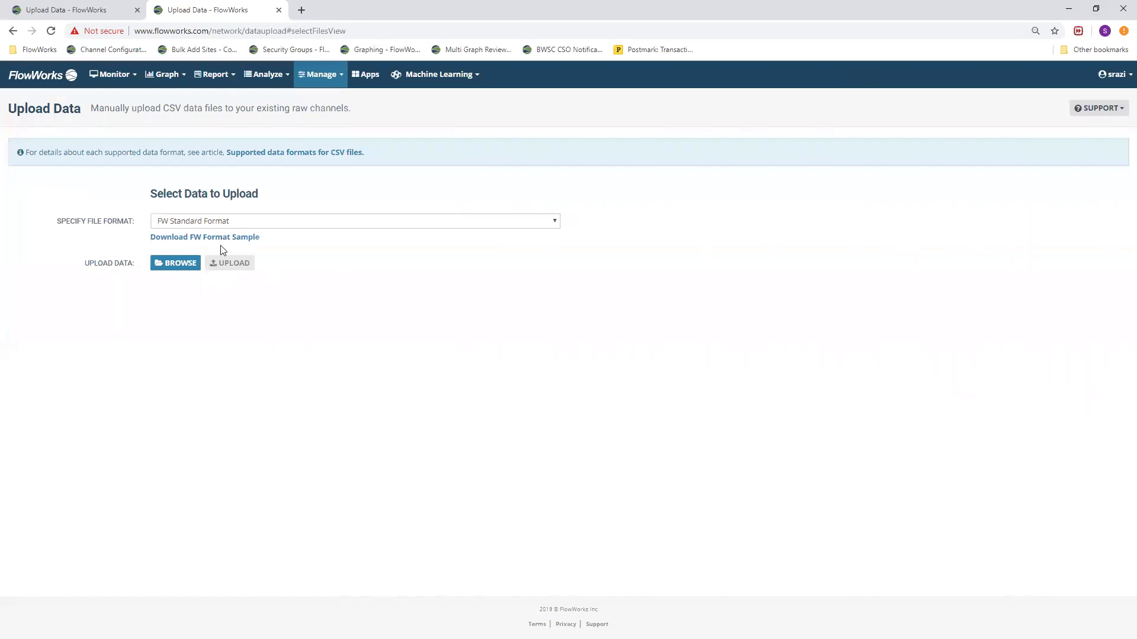
click(169, 264)
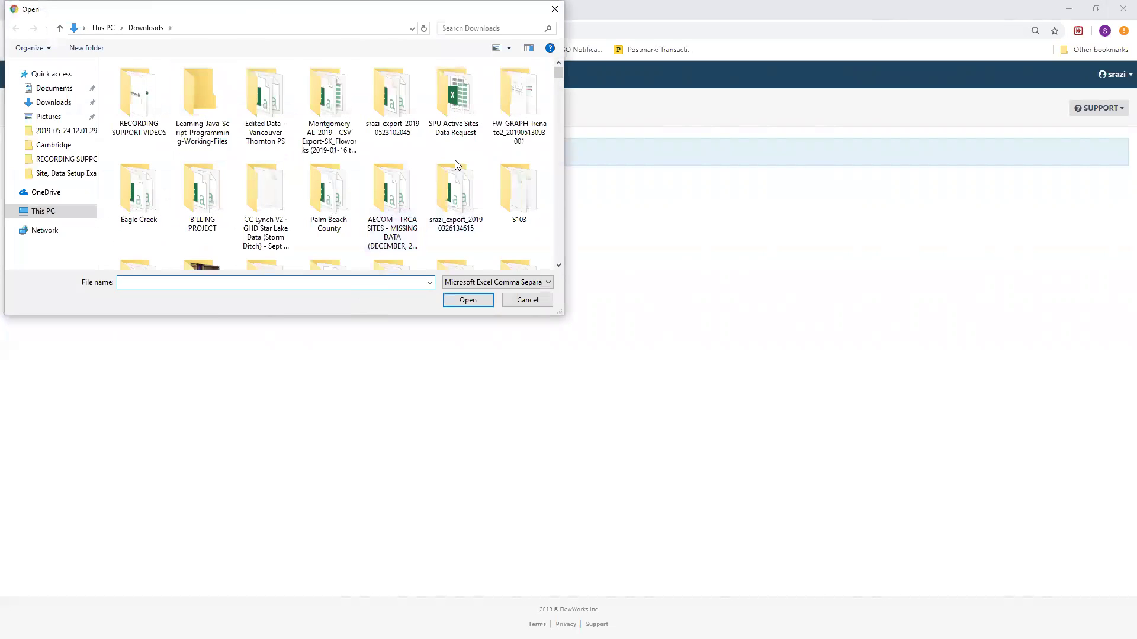
scroll(456, 157, down, 1)
double_click(266, 222)
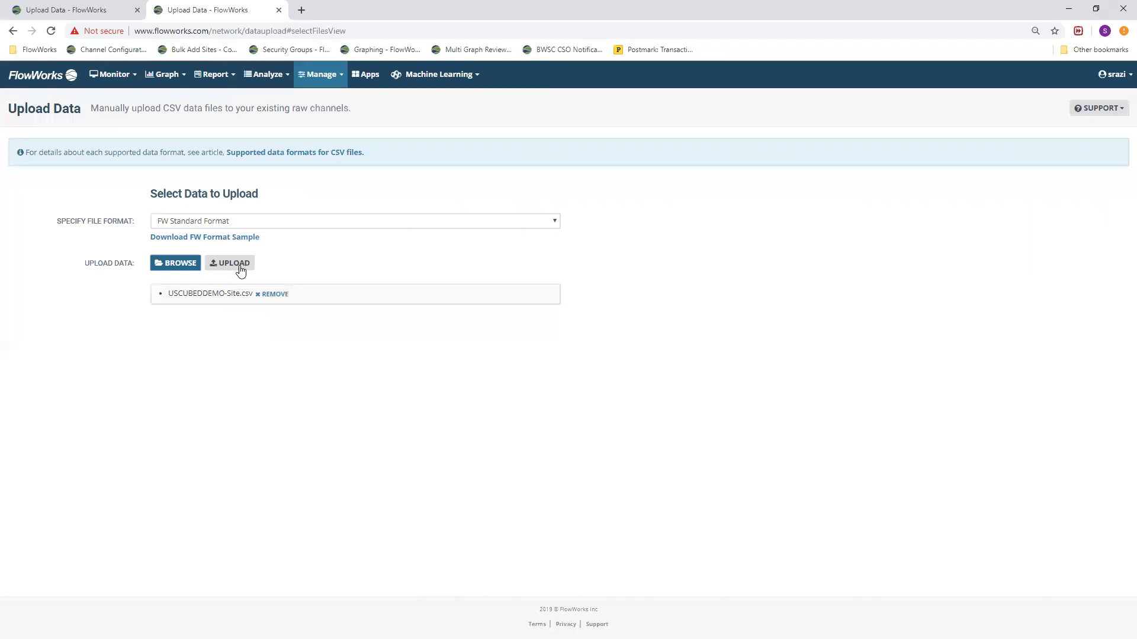
click(240, 271)
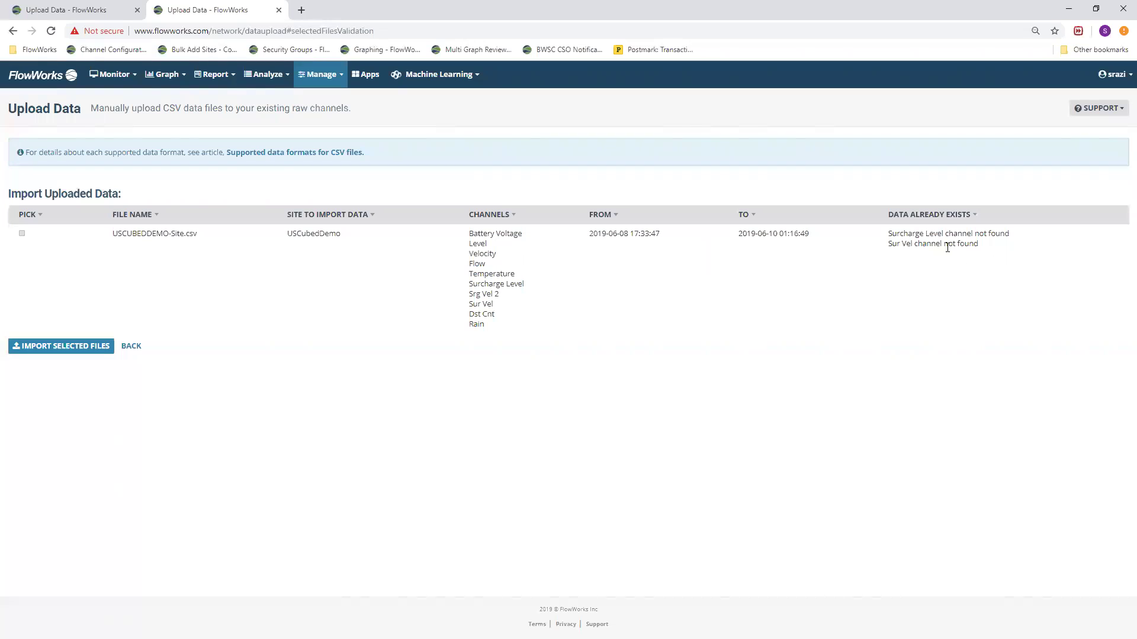
- Examine the Data Already Exists entries for the uploaded USCUBEDDEMO-Site.csv file
drag(947, 248, 891, 235)
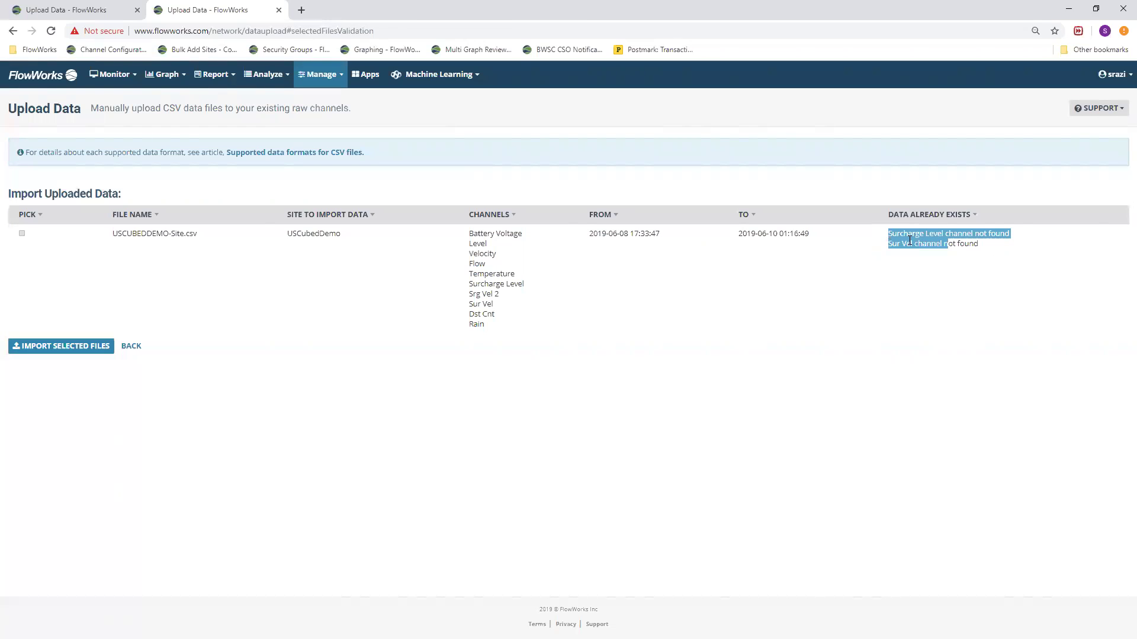
click(949, 250)
triple_click(963, 233)
double_click(932, 246)
triple_click(910, 245)
click(970, 246)
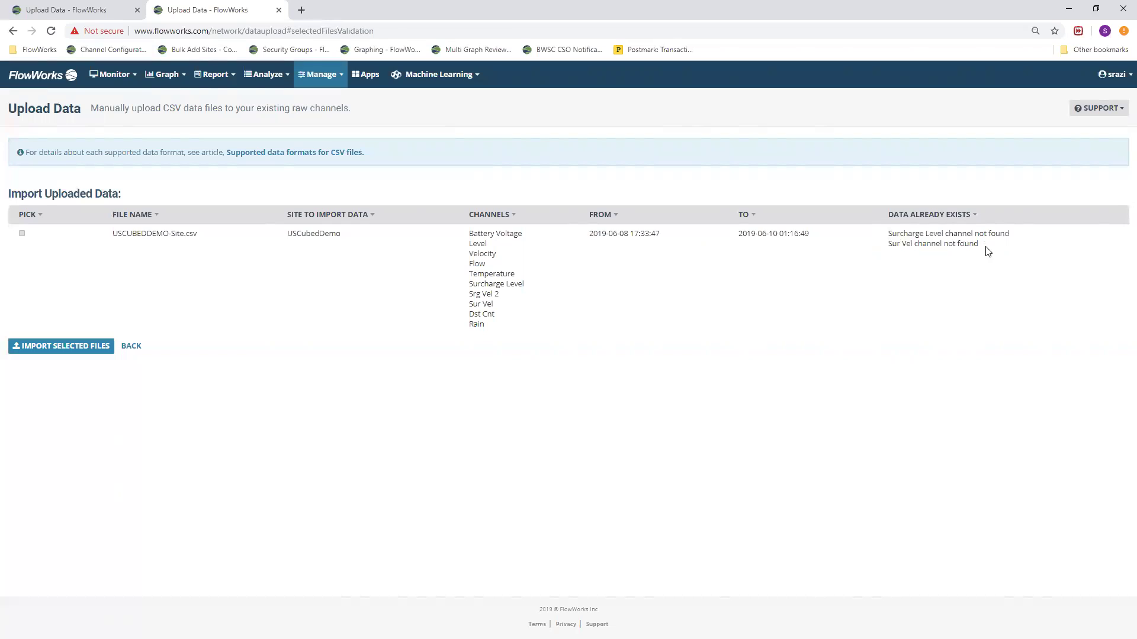
drag(994, 252, 894, 234)
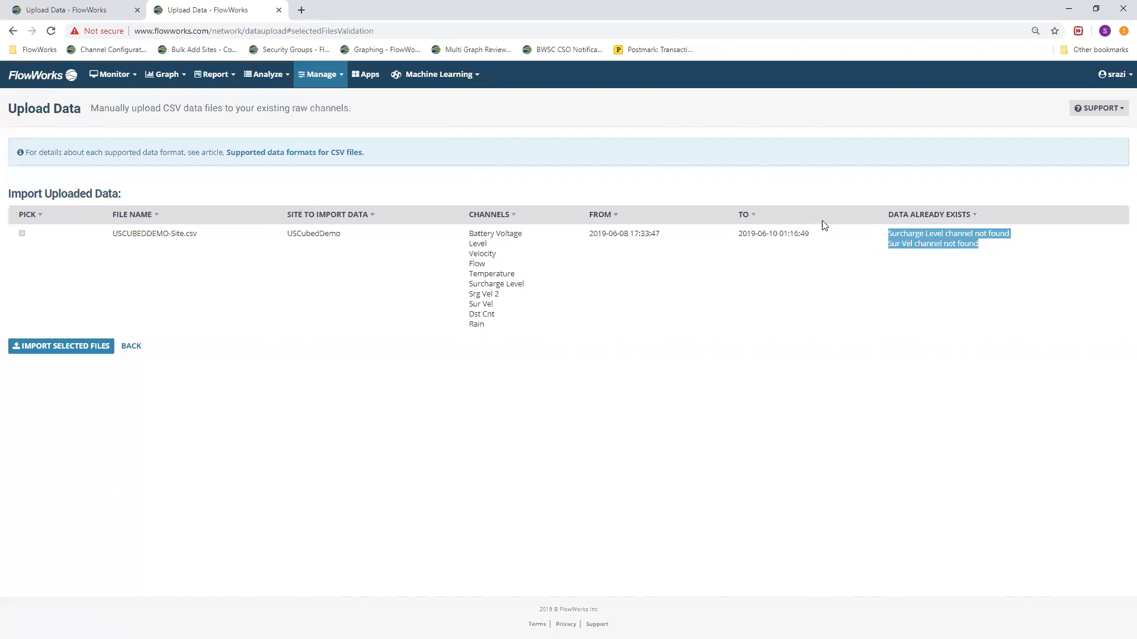
drag(987, 250, 883, 236)
click(1023, 276)
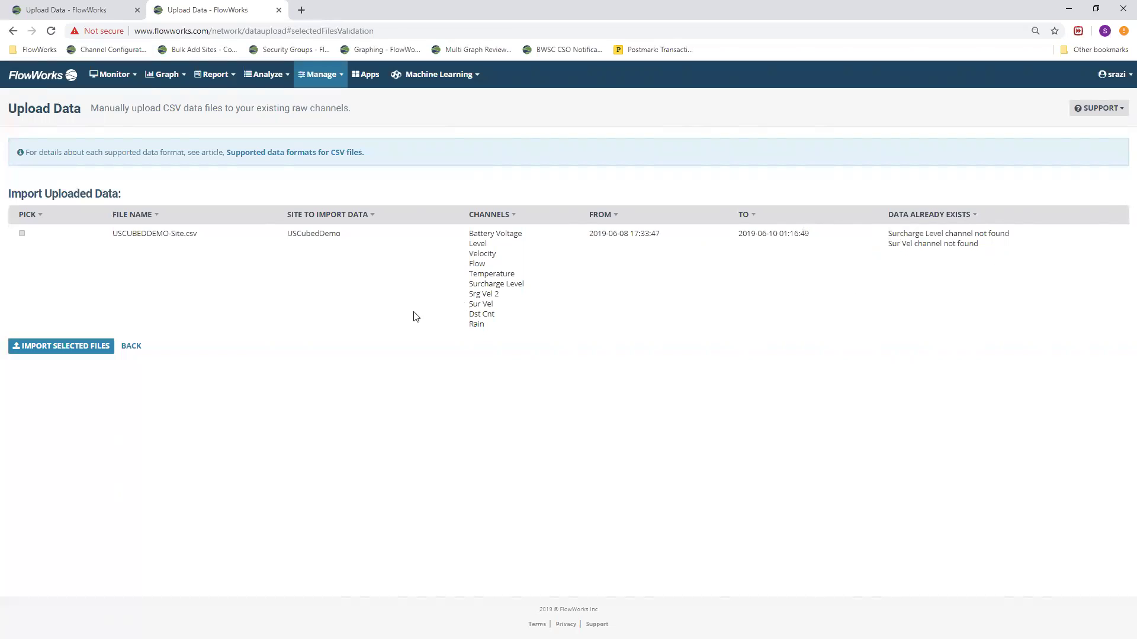
- Review the channels and date range of USCUBEDDEMO-Site.csv, select the file, and import its data to the USCubedDemo site
drag(483, 235, 504, 330)
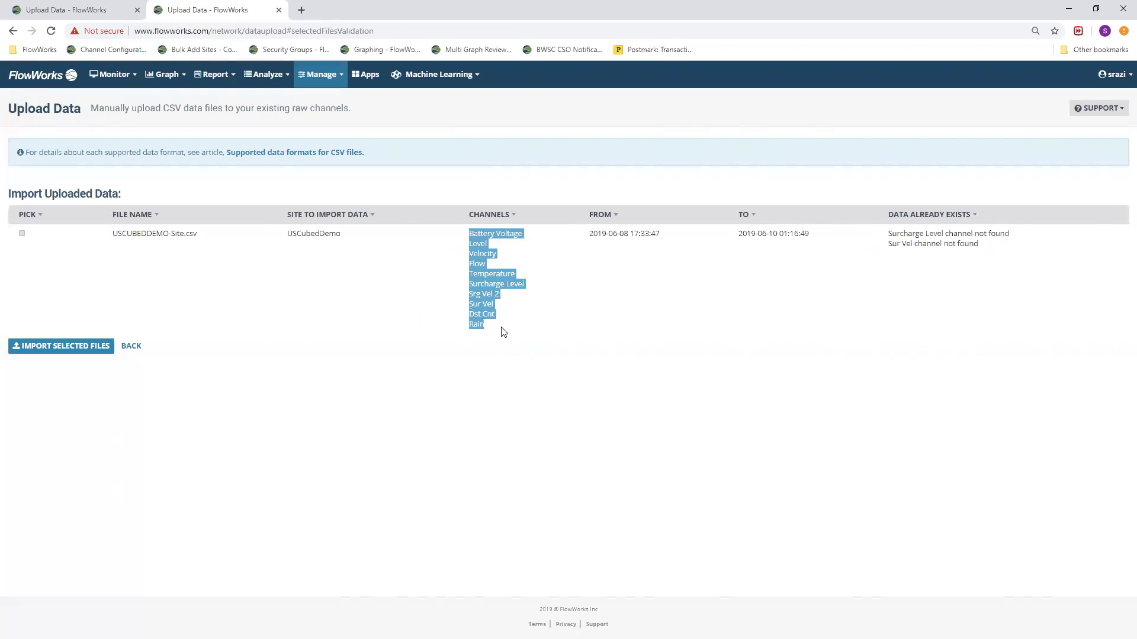
click(509, 333)
drag(591, 233, 686, 237)
click(686, 236)
click(22, 236)
click(85, 356)
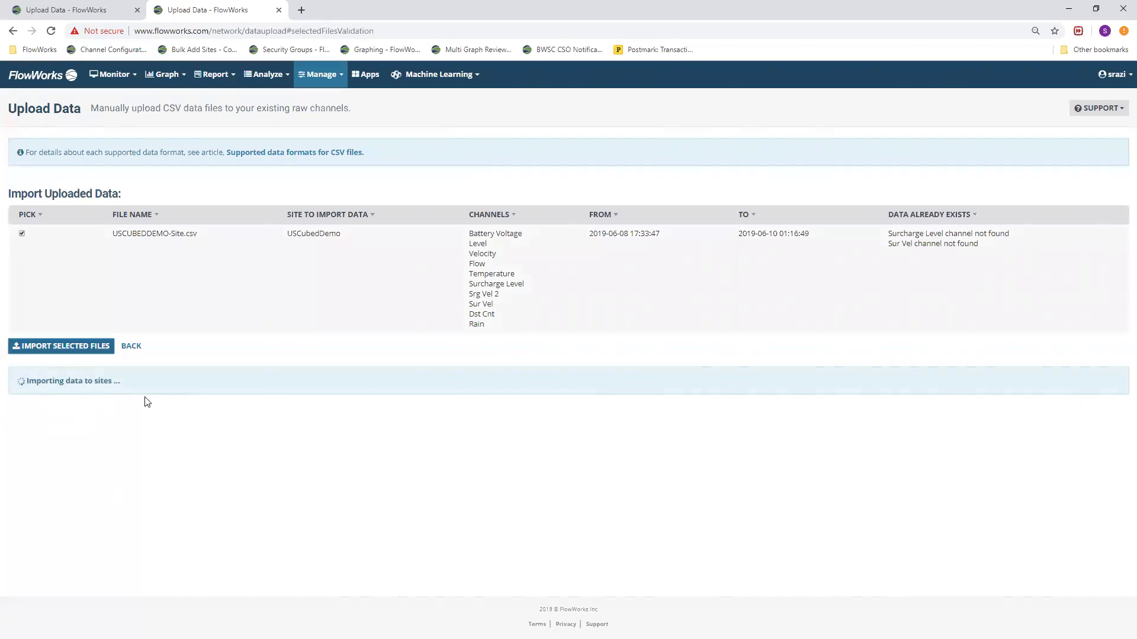
drag(480, 234, 494, 326)
click(502, 312)
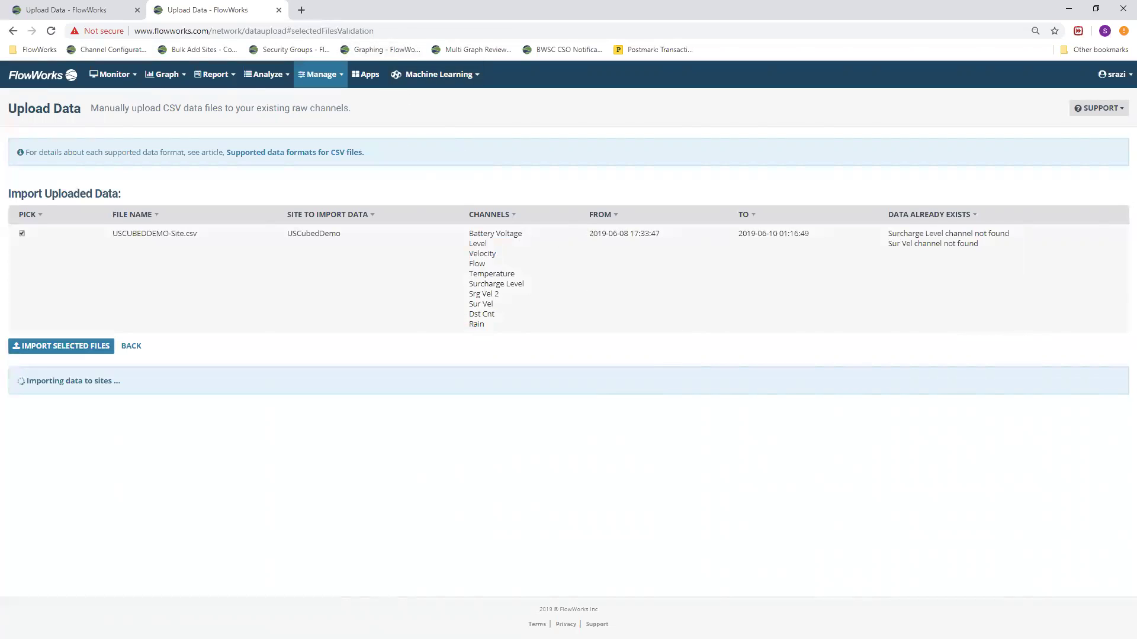
- Enter the date format yyyy/MM/dd HH:mm:ss in the browser's address bar and examine its parts without running a search
click(395, 32)
text(yyyy/MM/dd HH:mm:ss)
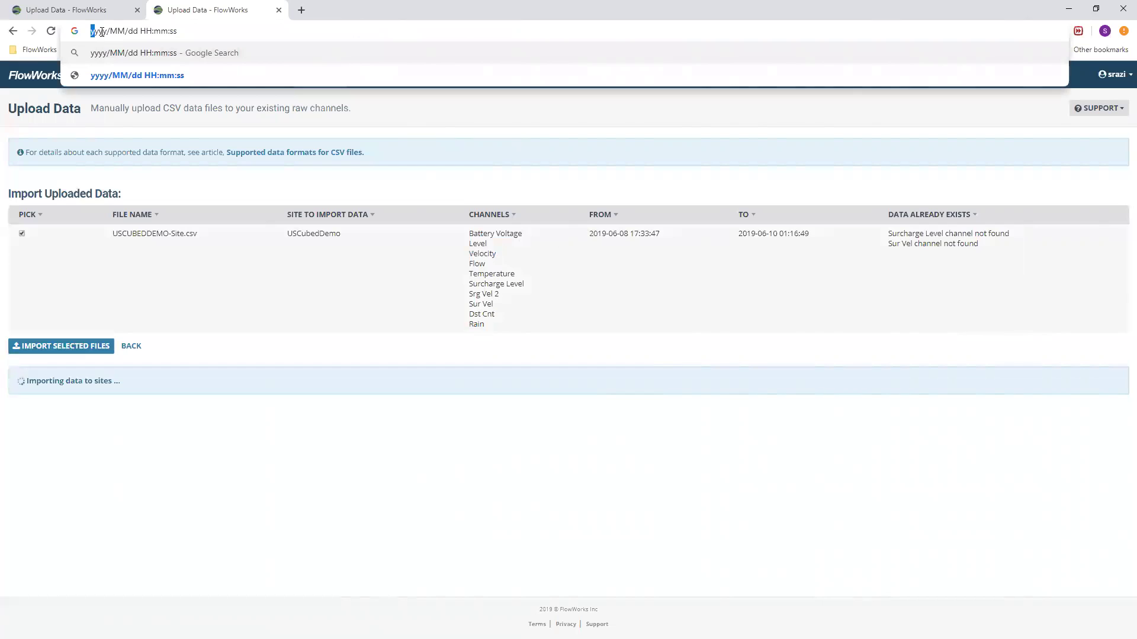
drag(110, 32, 151, 32)
click(164, 33)
click(641, 343)
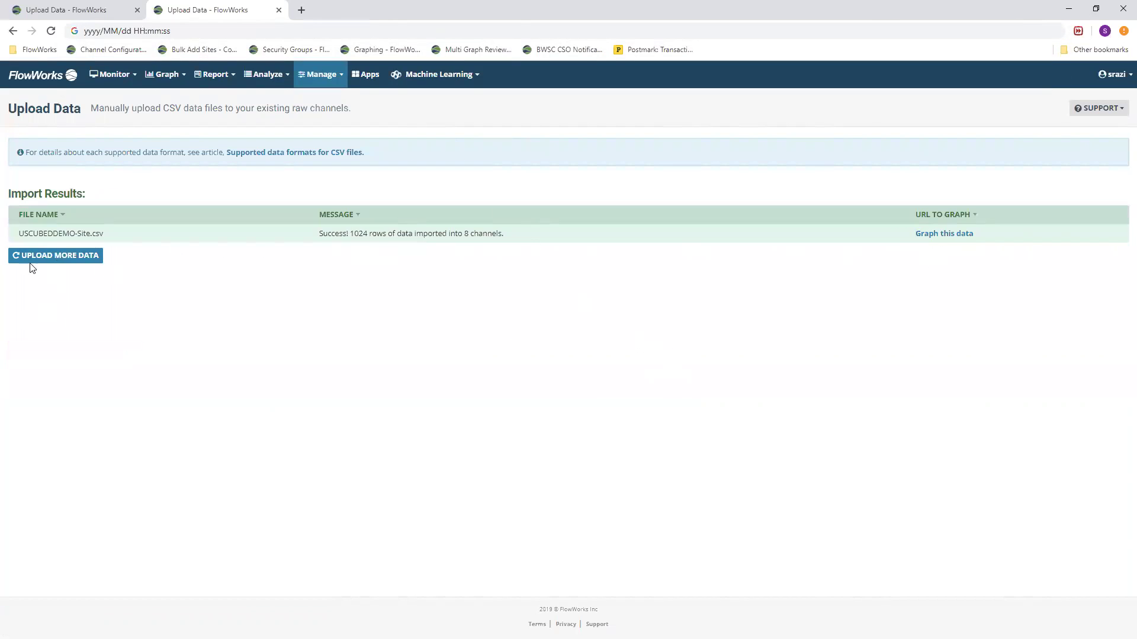
- Open the graph of the imported USCUBEDDEMO-Site.csv data
click(950, 237)
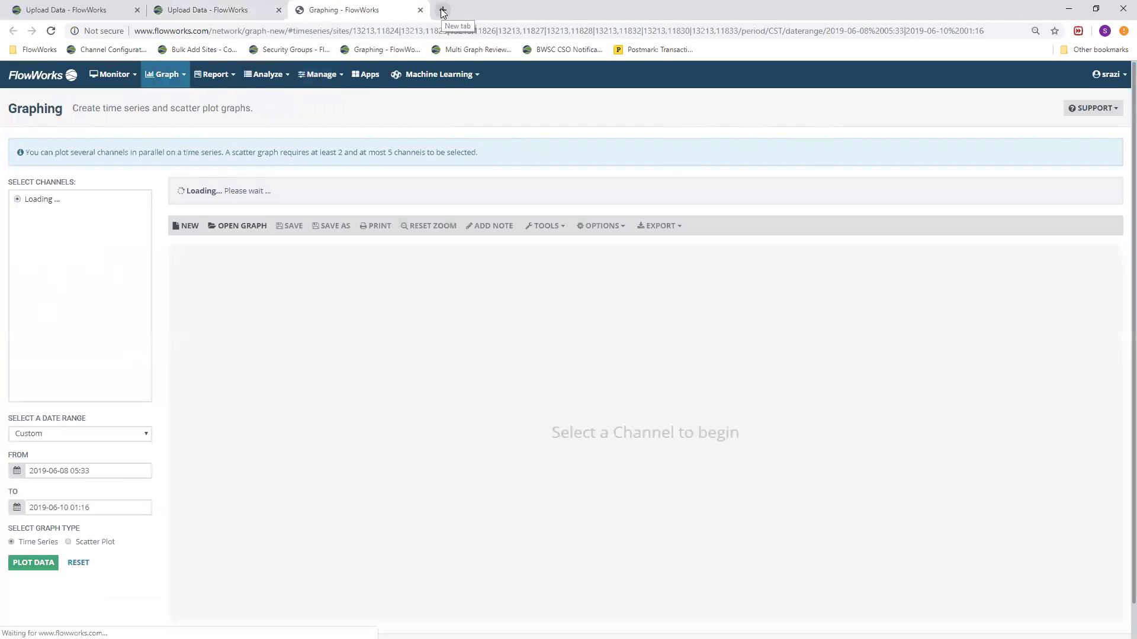
- Open the FlowWorks Support Center home page from the Zendesk agent page in a new browser tab, and close the agent page
click(442, 10)
text(su-)
key(BackSpace)
text(pport)
key(BackSpace)
text(t)
key(Return)
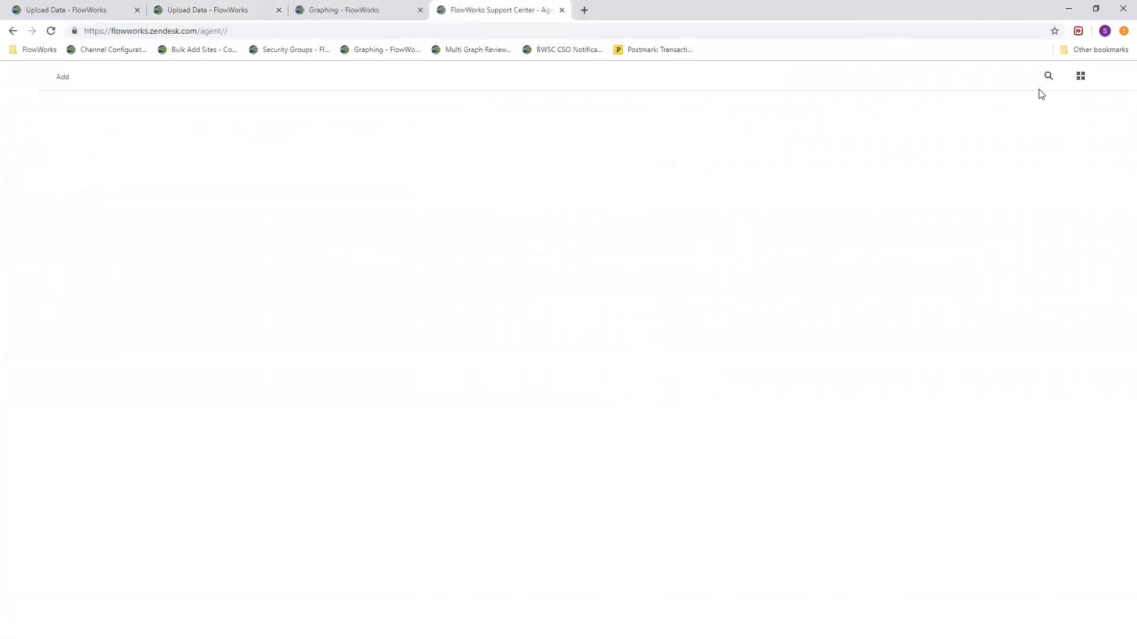
click(1080, 76)
click(996, 123)
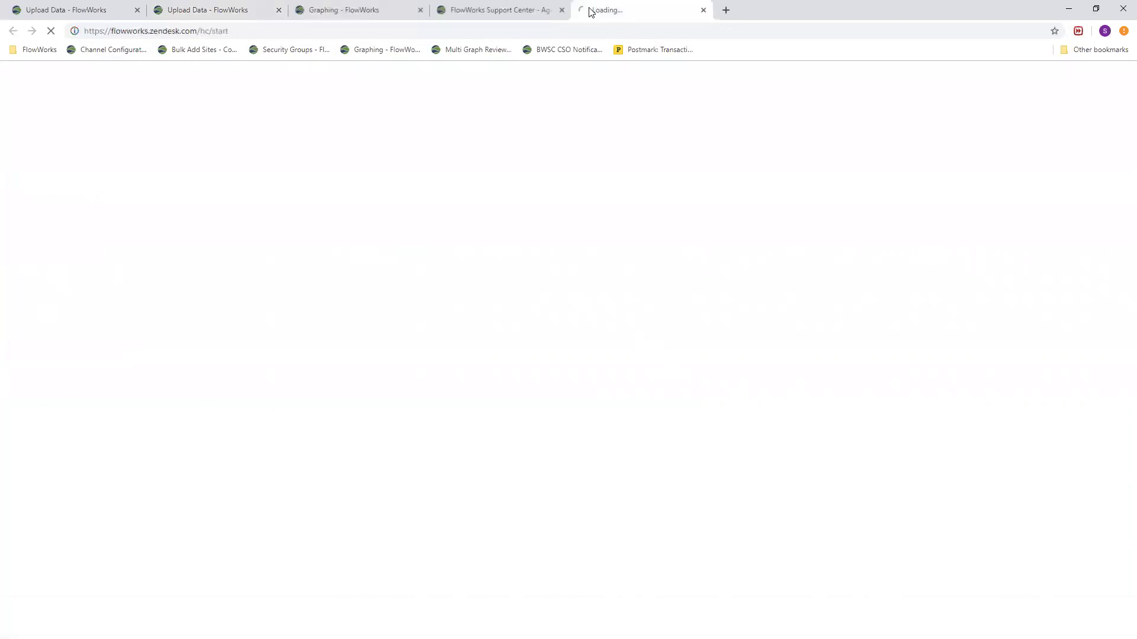
click(562, 10)
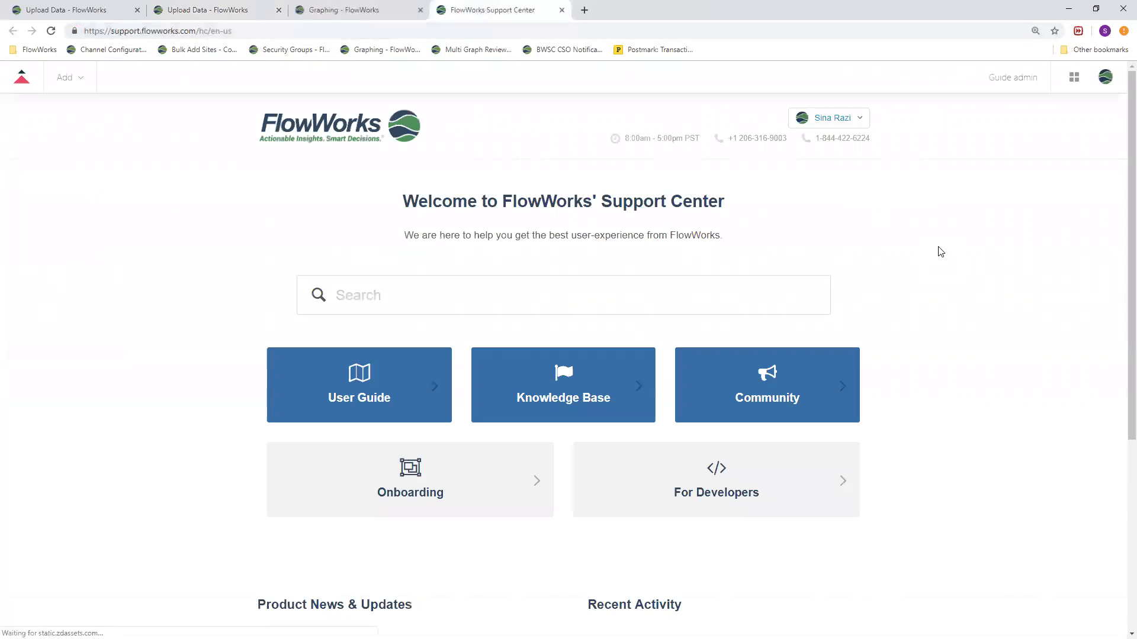